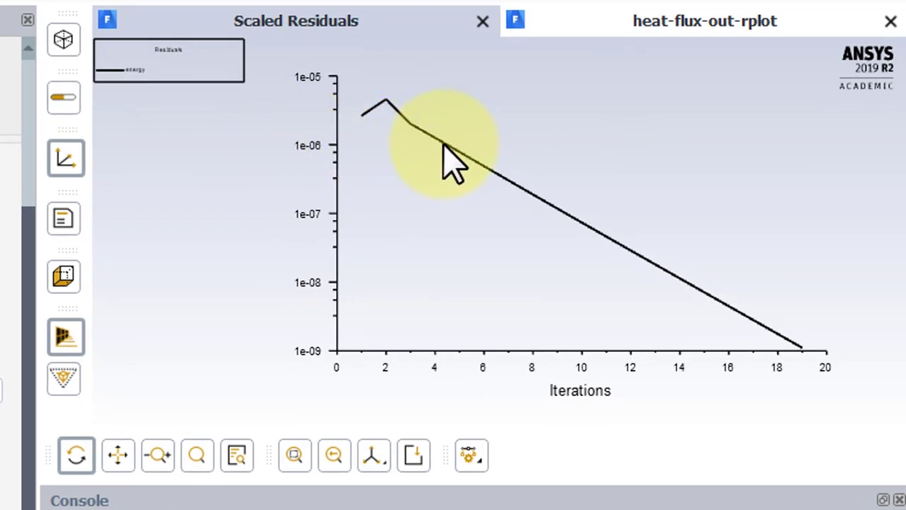
# Show the heat-flux-out report plot in the Fluent graphics window instead of the residuals
pyautogui.click(618, 30)
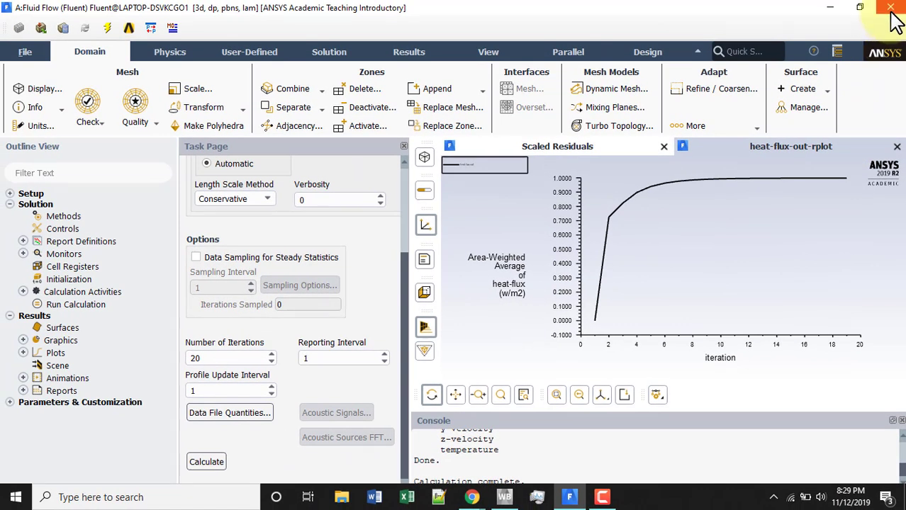
# Close the Fluent window and confirm quitting the solver
pyautogui.click(891, 8)
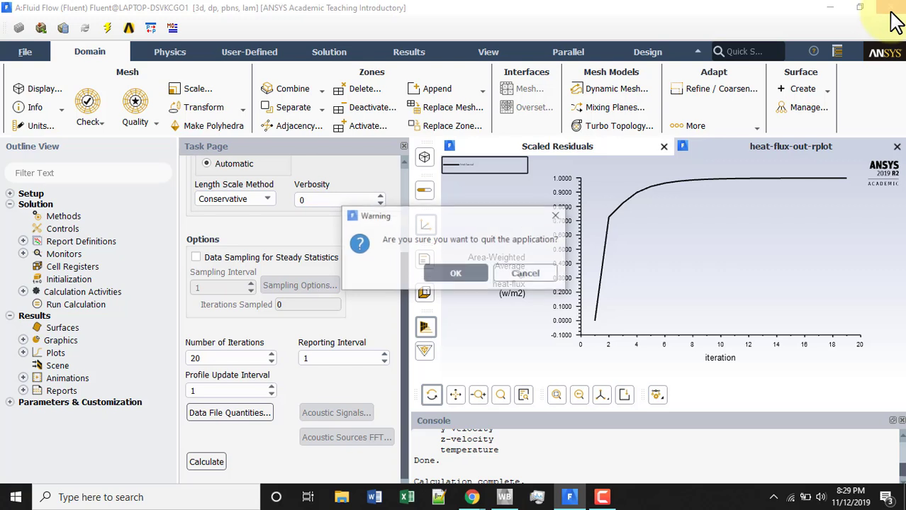
pyautogui.click(457, 275)
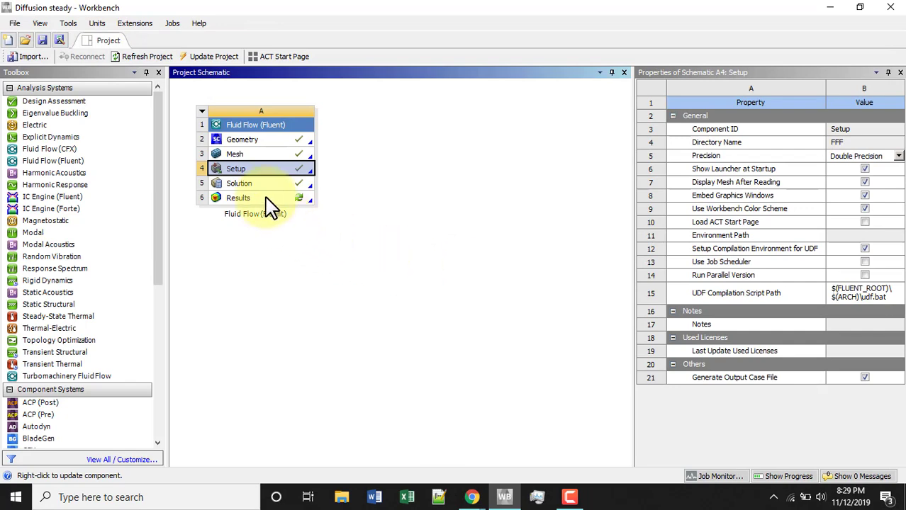
# Launch CFD-Post from the Fluid Flow (Fluent) system's Results cell A6
pyautogui.doubleClick(267, 199)
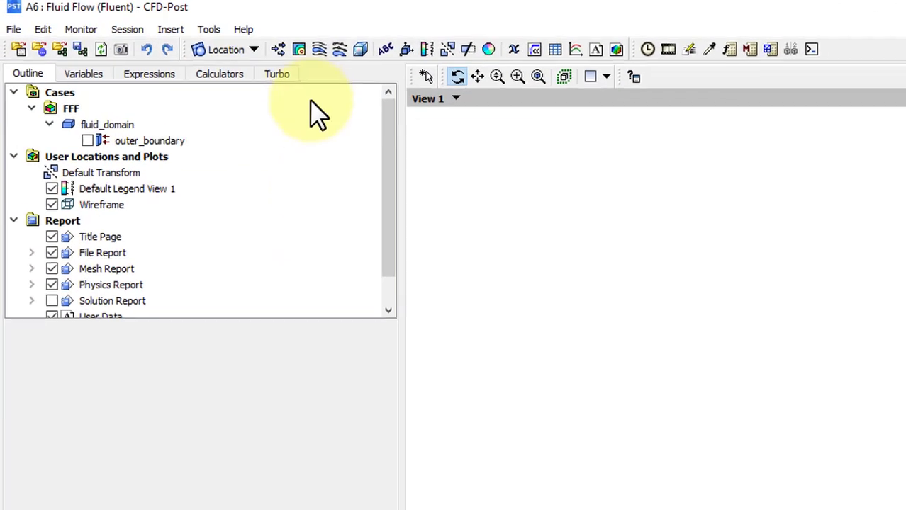
# Insert Plane 1 as an XY plane at Z = 0 and view it along +Z
pyautogui.click(280, 57)
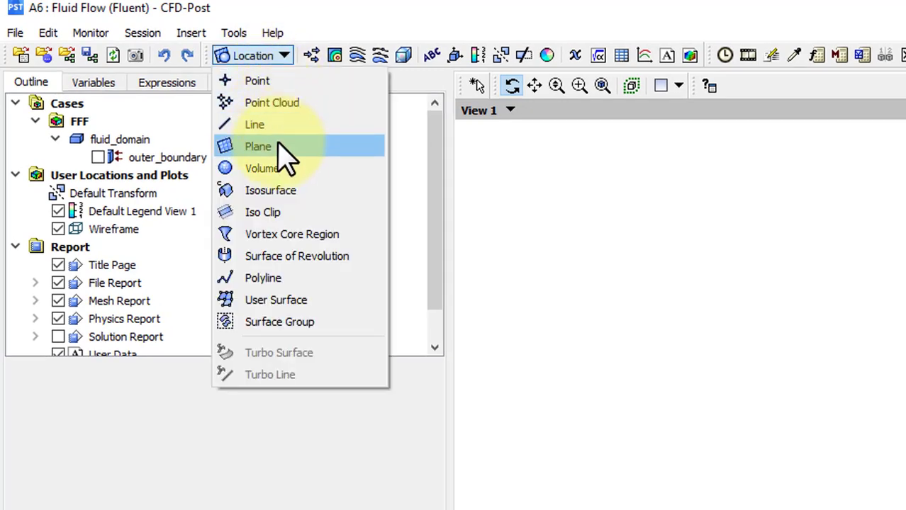
pyautogui.click(275, 146)
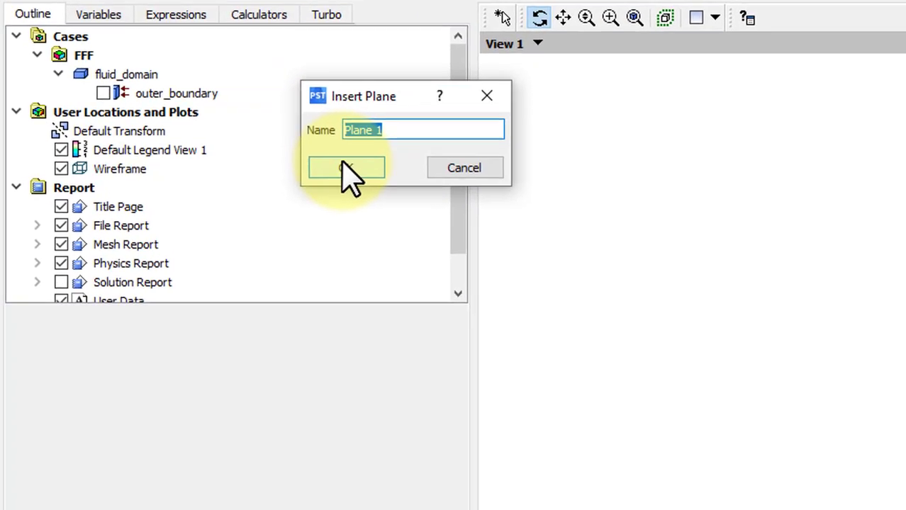
pyautogui.click(347, 168)
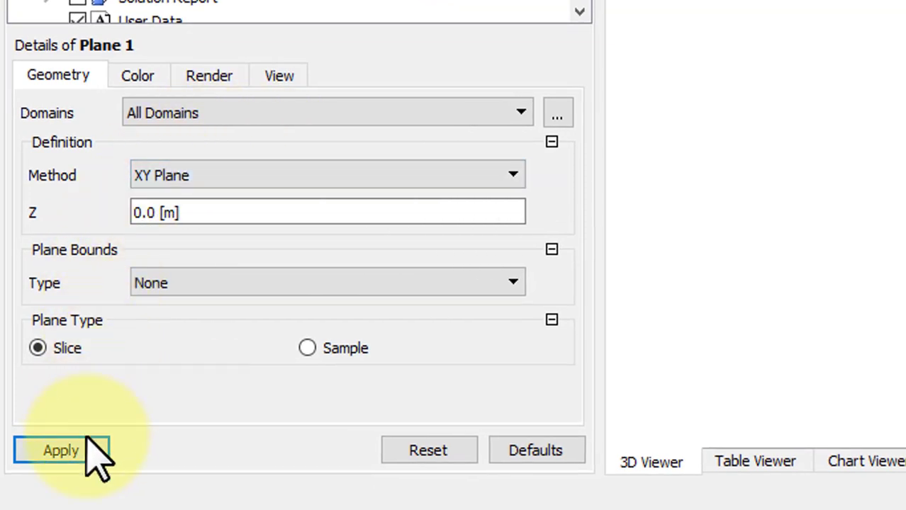
pyautogui.click(61, 450)
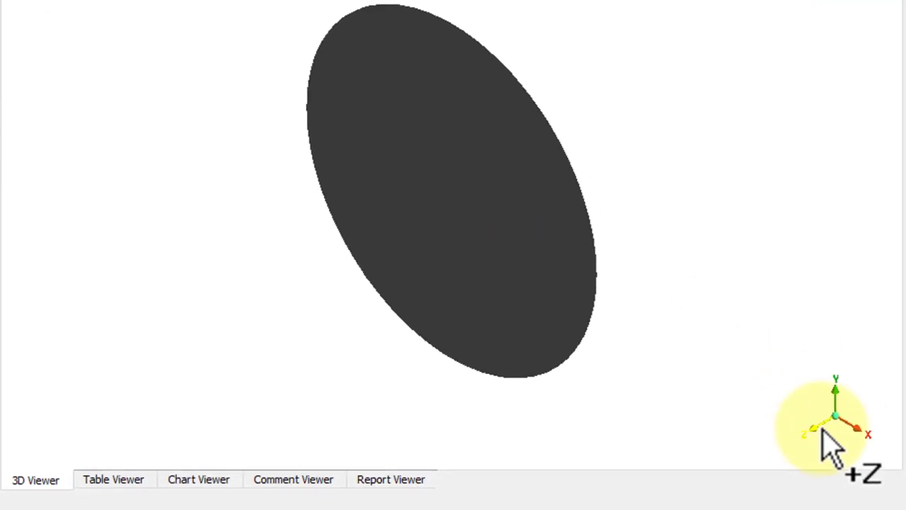
pyautogui.click(831, 445)
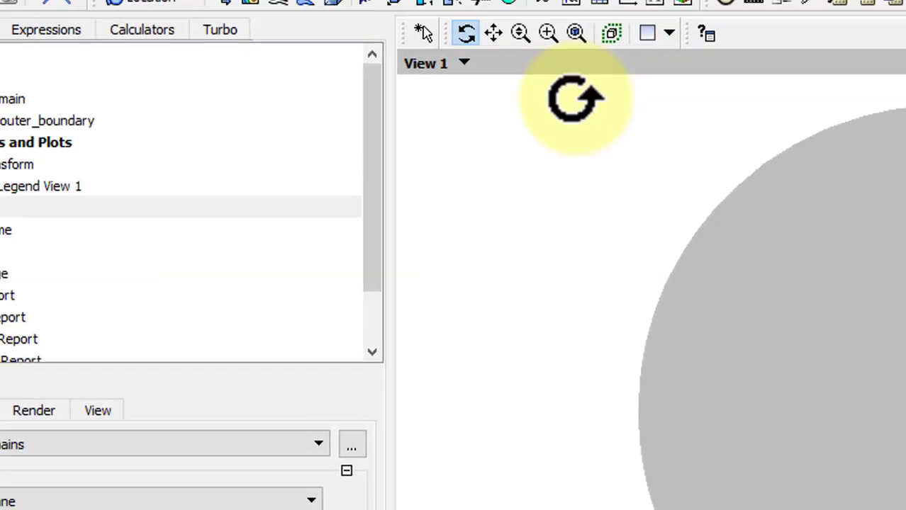
# Insert a 'Temperature Contours' contour of Temperature on Plane 1 with 101 contour levels
pyautogui.click(250, 3)
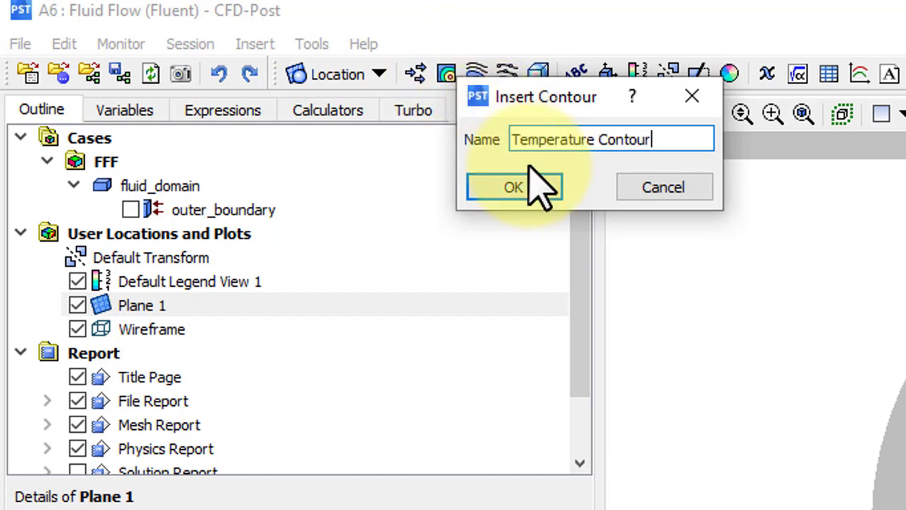
pyautogui.write('s')
pyautogui.click(513, 187)
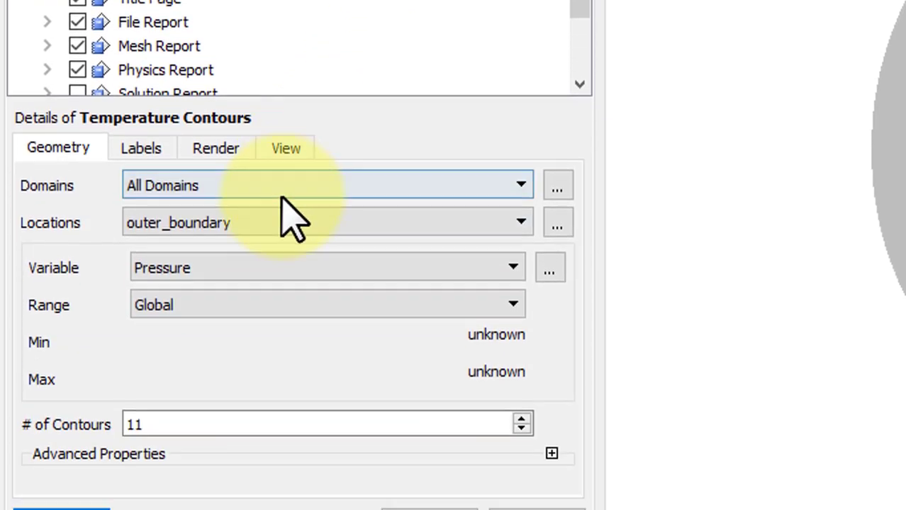
pyautogui.click(279, 219)
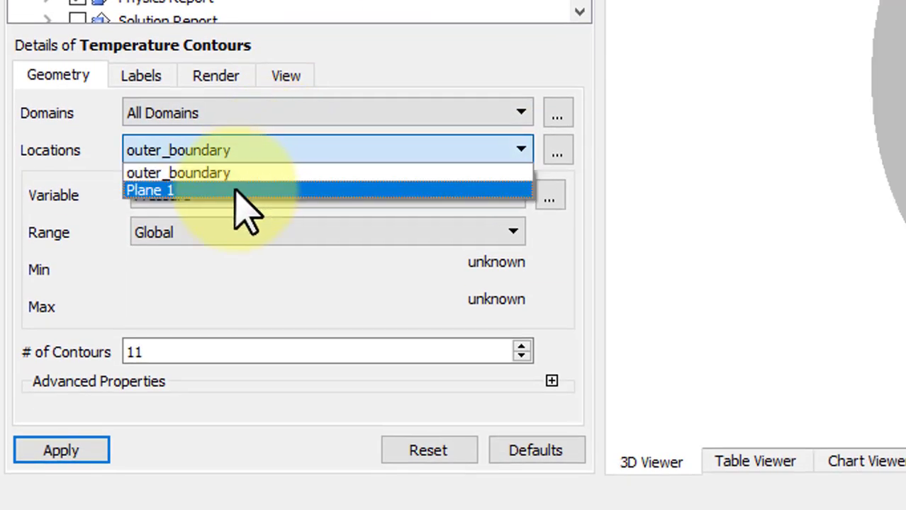
pyautogui.click(236, 190)
pyautogui.click(237, 197)
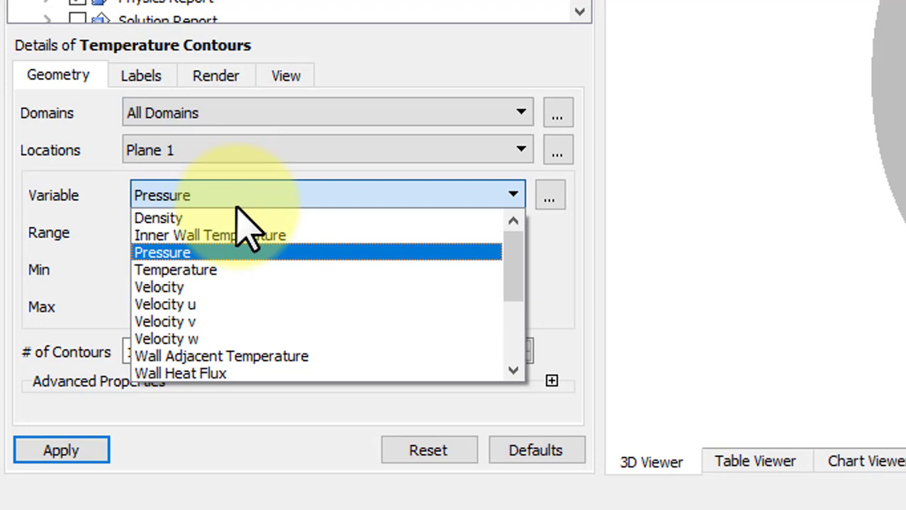
pyautogui.click(236, 269)
pyautogui.click(136, 353)
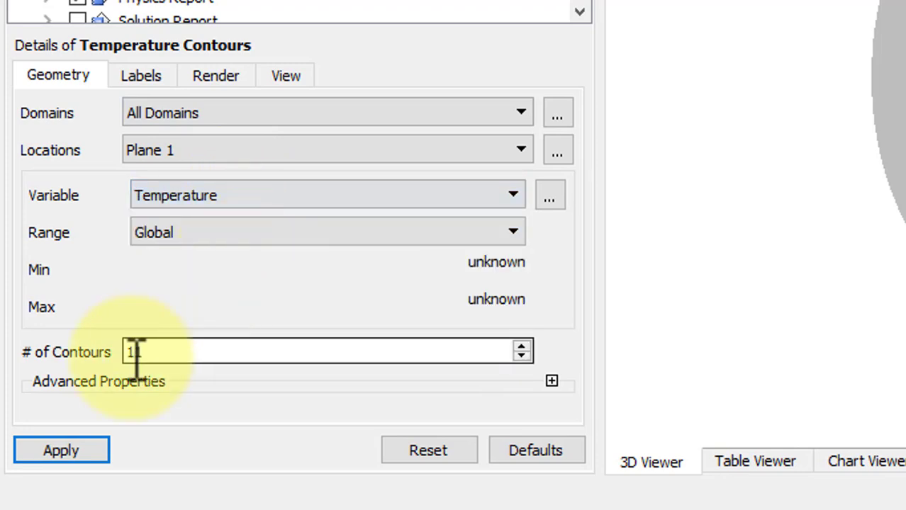
pyautogui.click(71, 445)
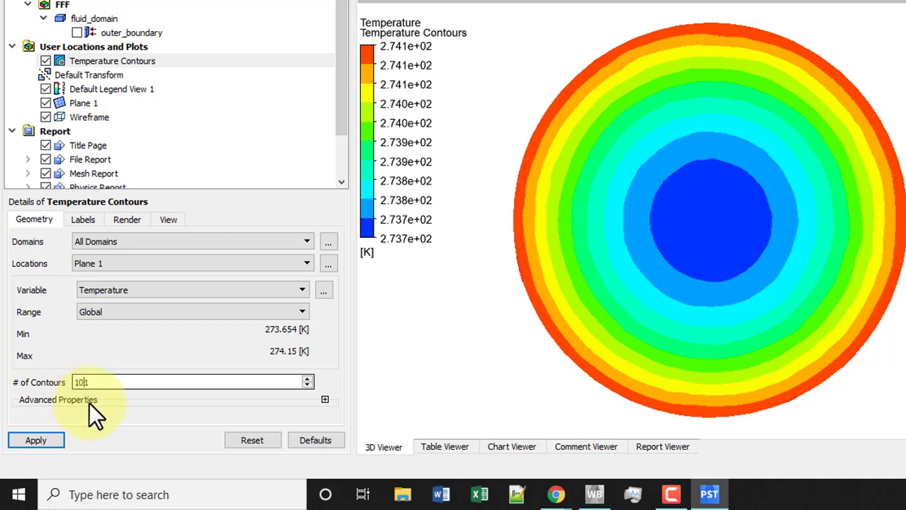
pyautogui.click(35, 441)
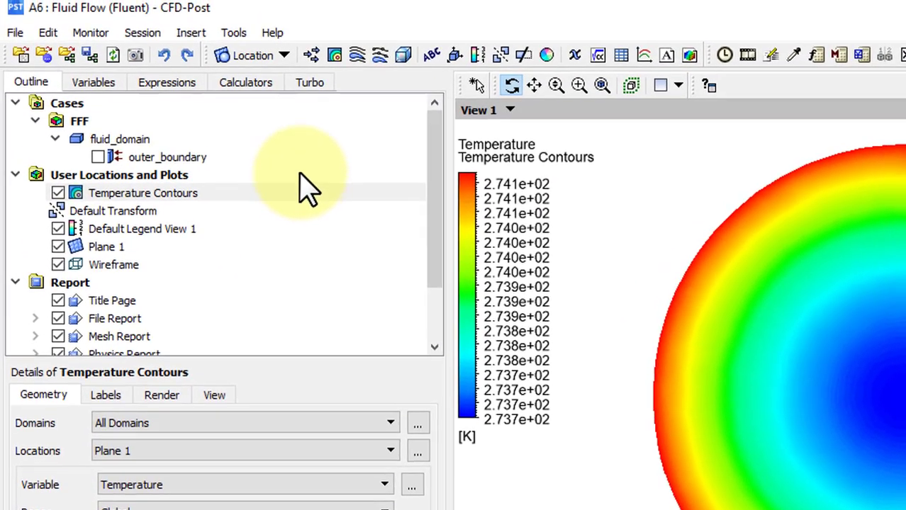
# Insert Line 1 from (0,0,0) to (1,0,0) as a sample line with 100 samples
pyautogui.click(282, 55)
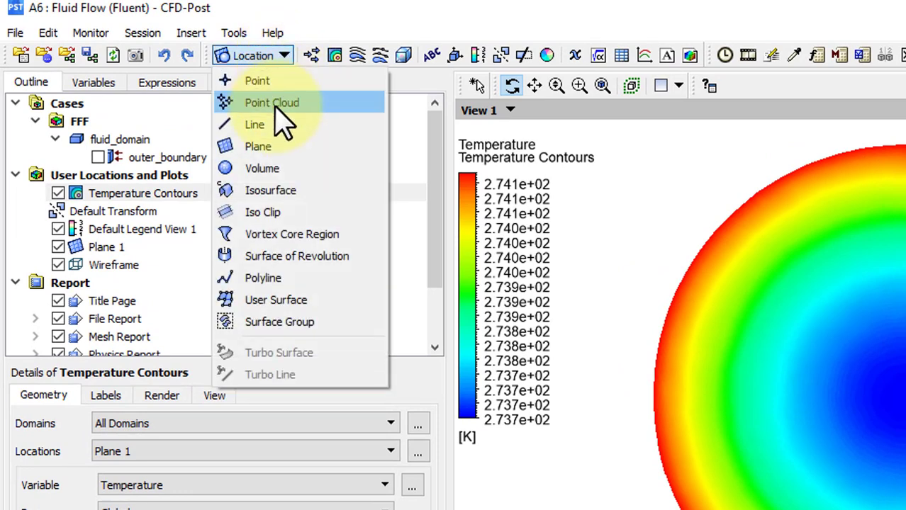
pyautogui.click(276, 125)
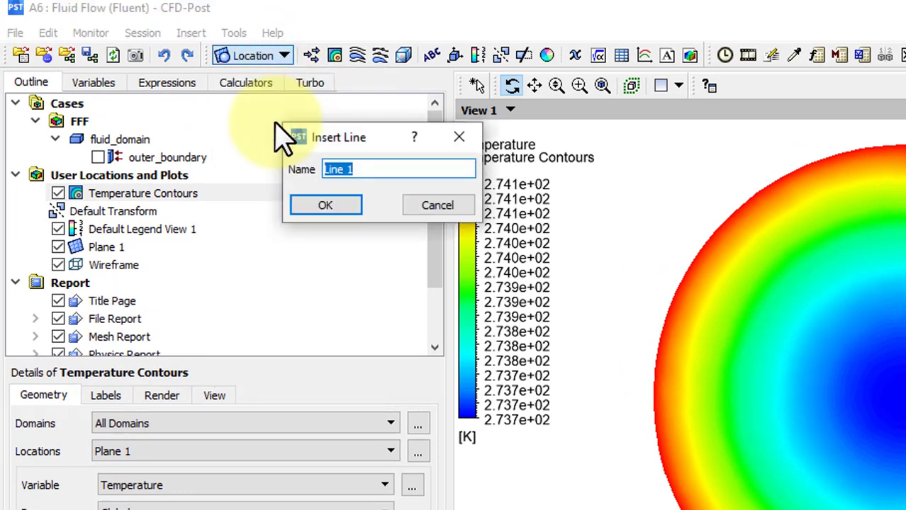
pyautogui.click(331, 204)
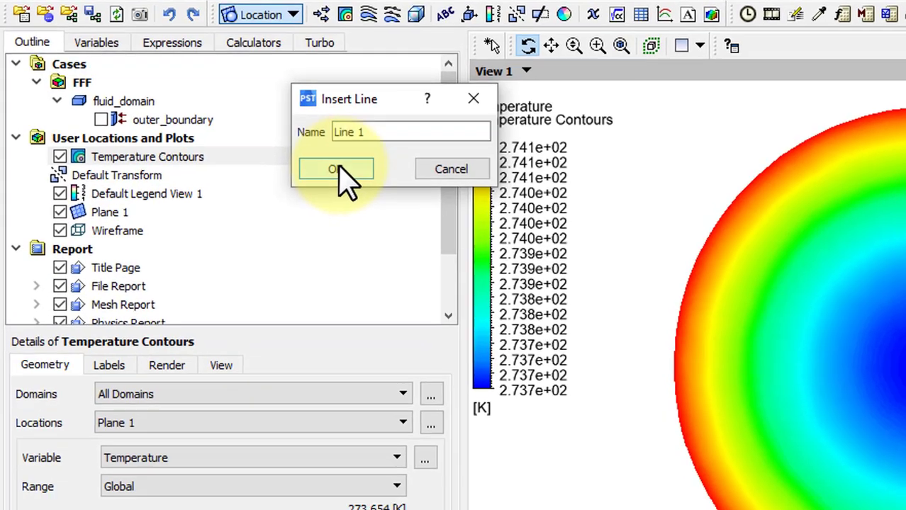
pyautogui.click(330, 205)
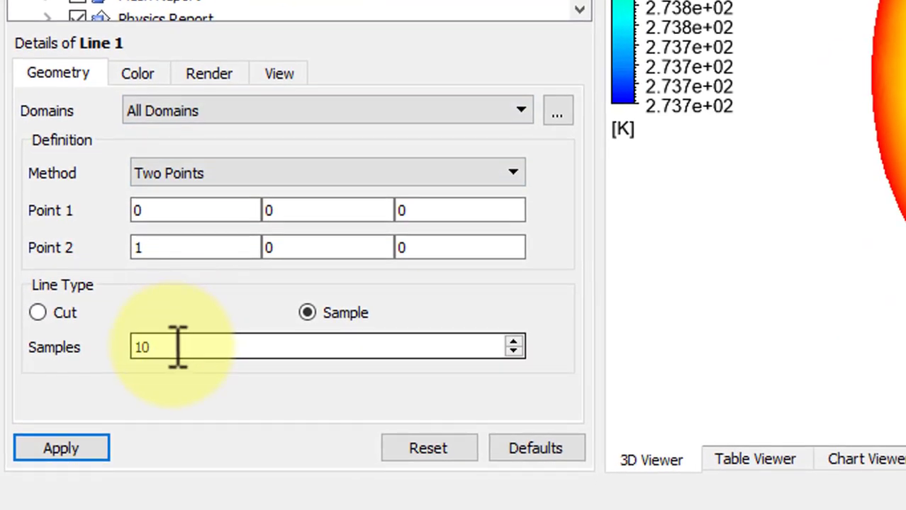
pyautogui.write('0')
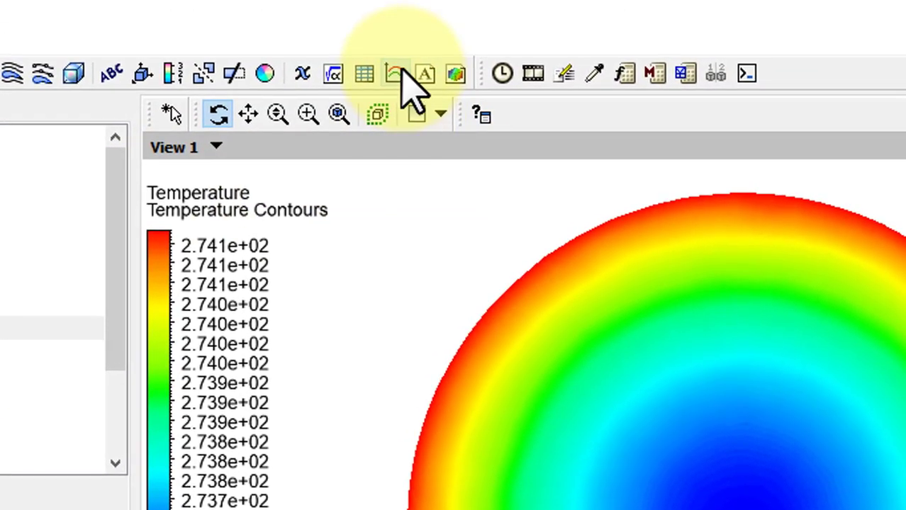
# Create a chart named 'Temperature Variation' whose data series comes from Line 1
pyautogui.click(398, 73)
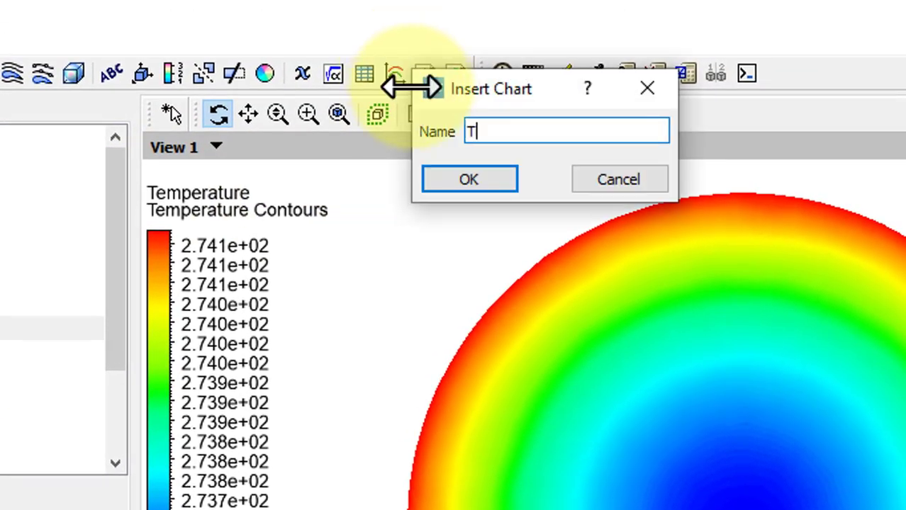
pyautogui.write('Temperature Variation')
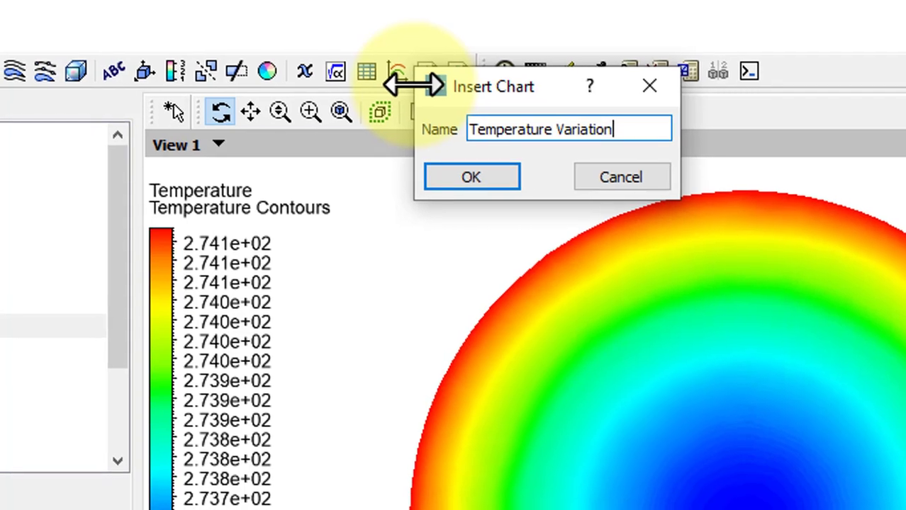
pyautogui.press('Return')
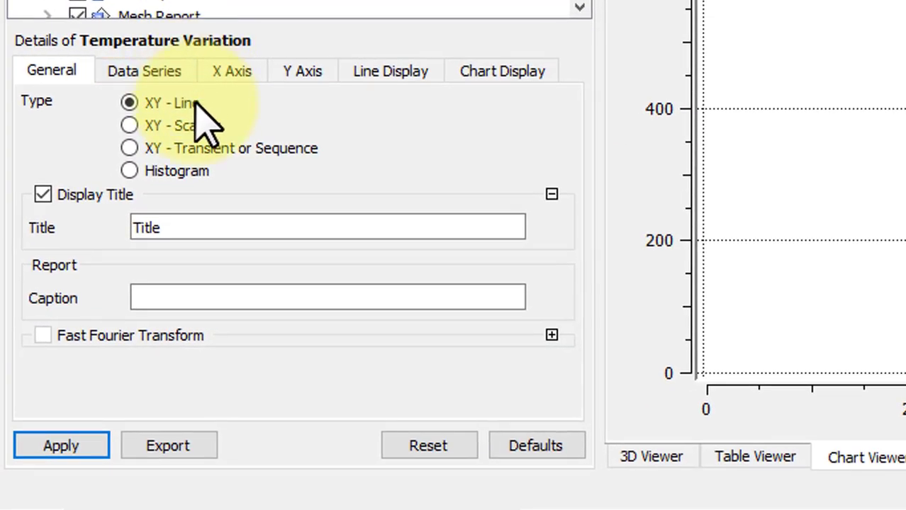
pyautogui.click(149, 259)
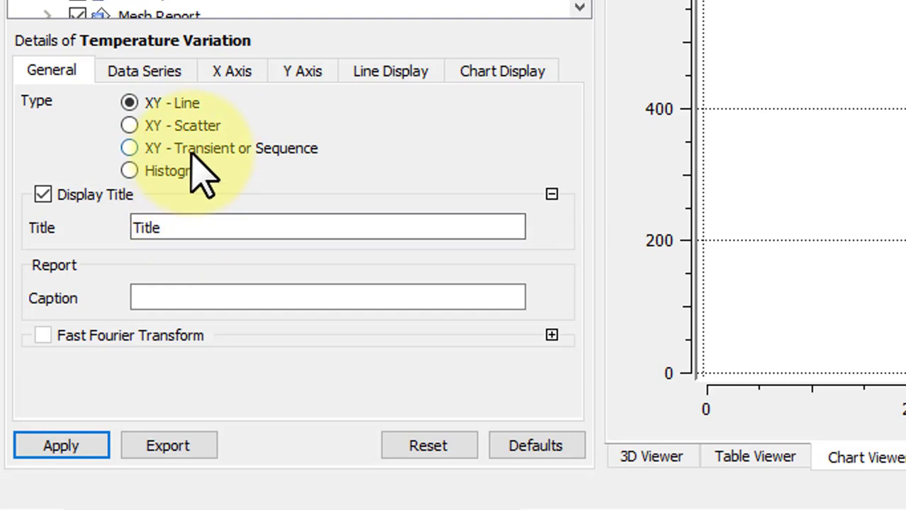
pyautogui.click(152, 74)
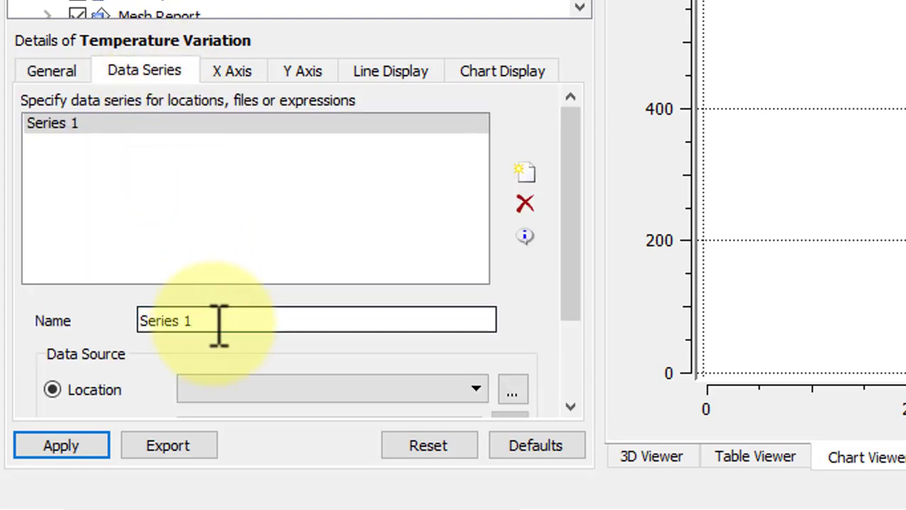
pyautogui.moveTo(218, 323); pyautogui.dragTo(123, 324)
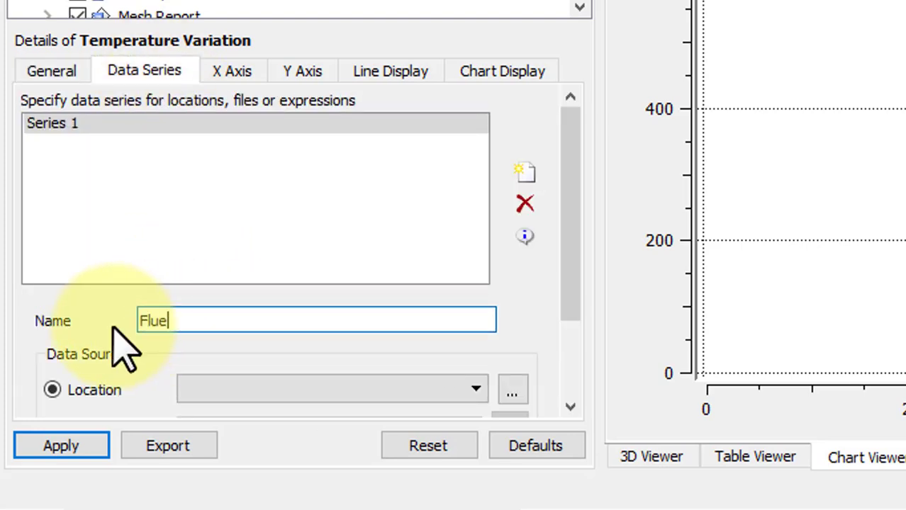
pyautogui.click(212, 389)
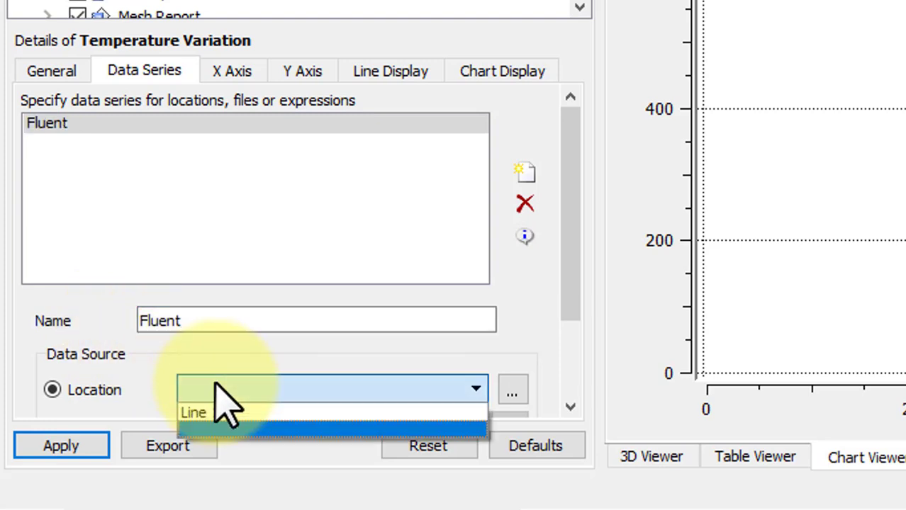
pyautogui.click(213, 413)
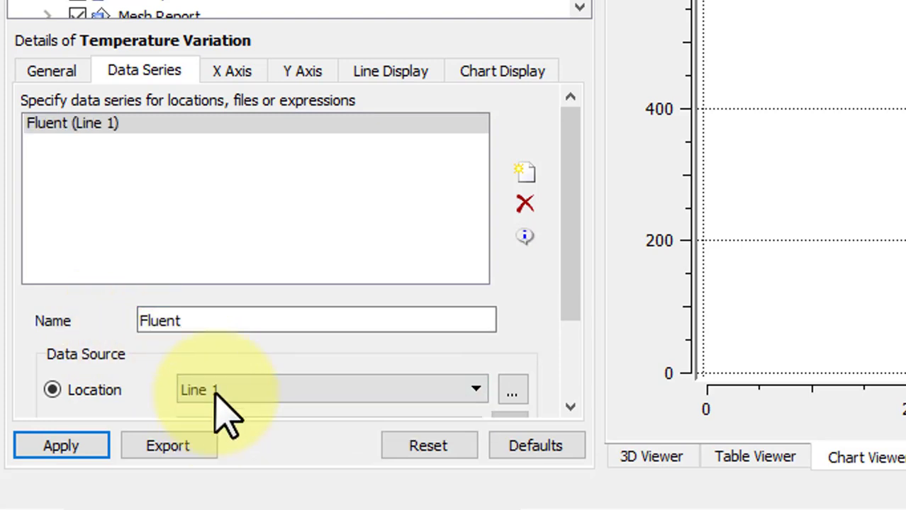
# Plot X on the chart's horizontal axis and Temperature on the vertical axis
pyautogui.click(241, 90)
pyautogui.click(247, 140)
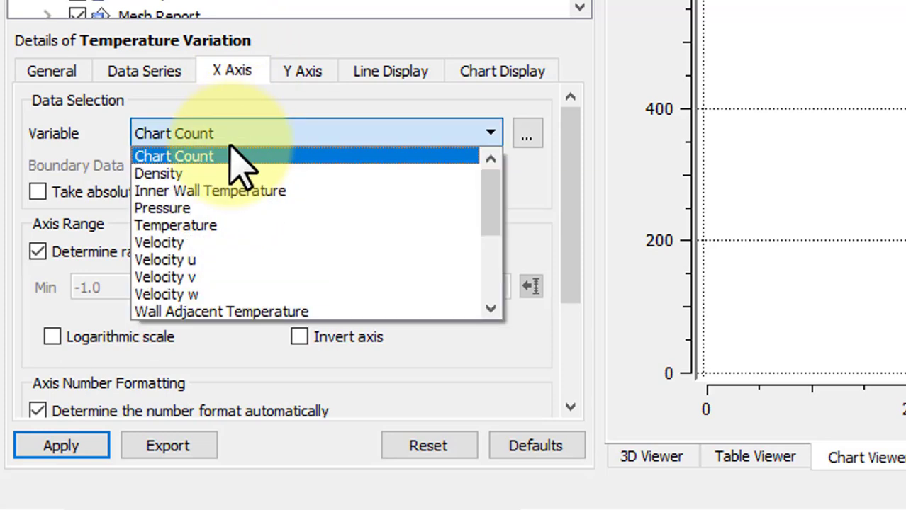
pyautogui.scroll(-3, 212, 262)
pyautogui.click(179, 277)
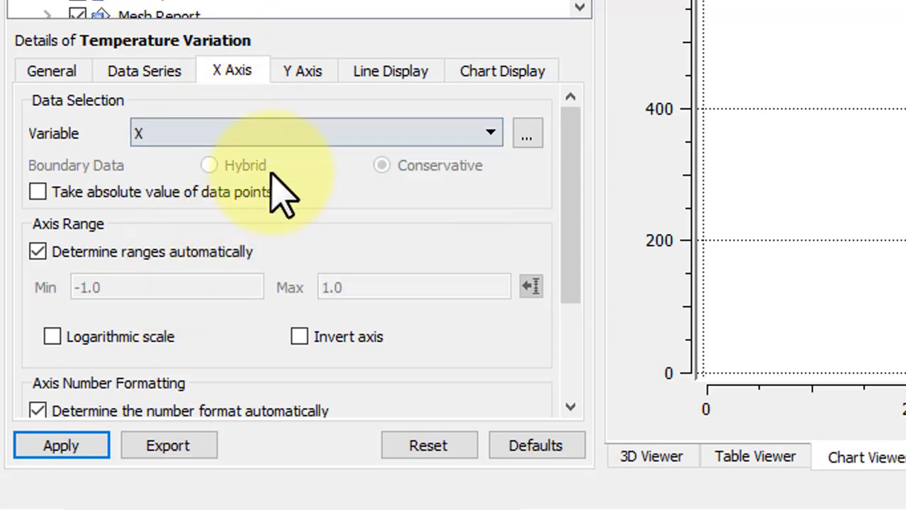
pyautogui.click(305, 75)
pyautogui.click(256, 132)
pyautogui.scroll(1, 297, 178)
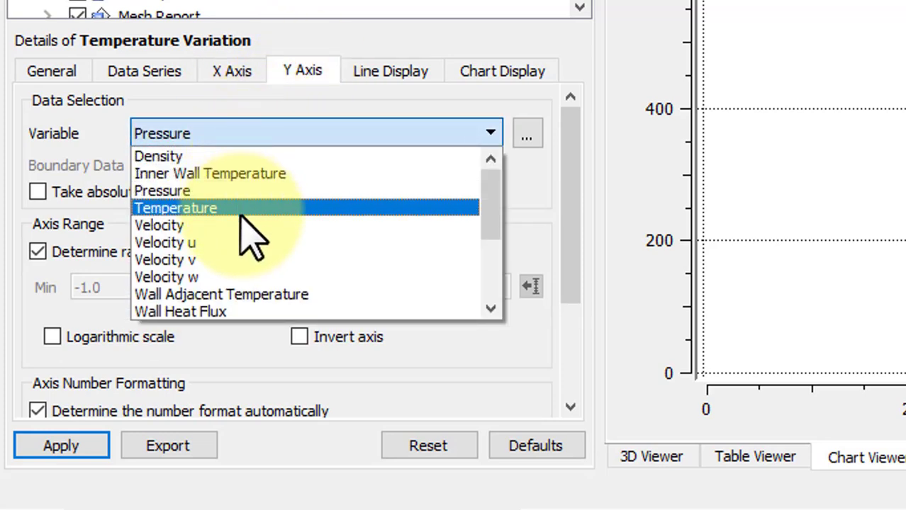
pyautogui.click(232, 209)
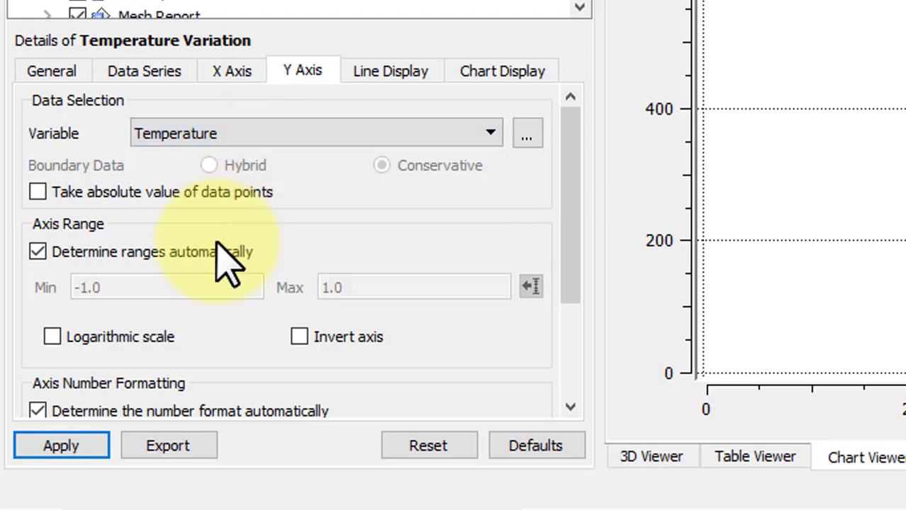
pyautogui.click(79, 445)
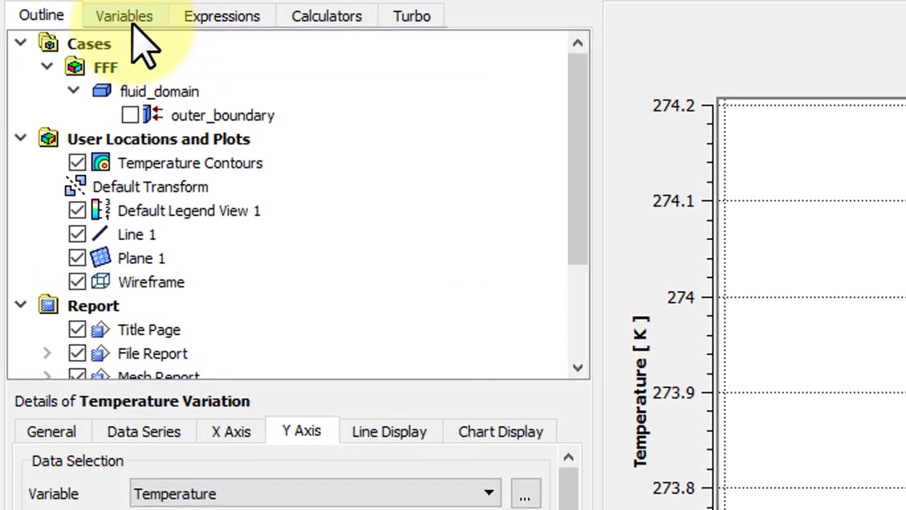
# Change the Temperature variable's units to C, then return to the chart in the Chart Viewer
pyautogui.click(129, 21)
pyautogui.click(146, 239)
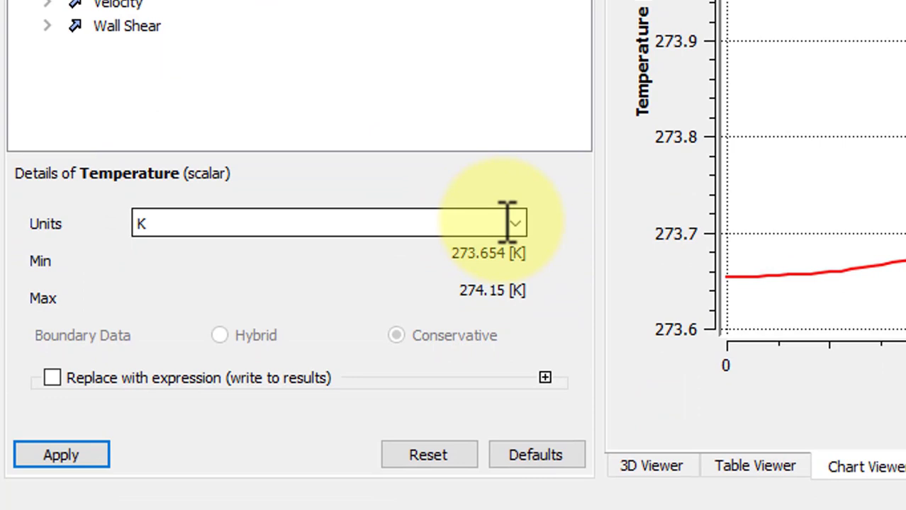
pyautogui.click(513, 224)
pyautogui.click(394, 287)
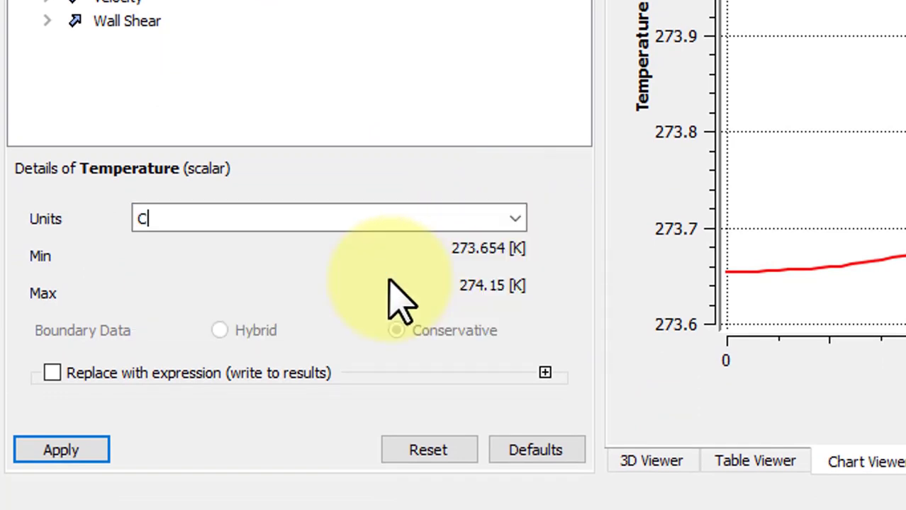
pyautogui.click(90, 443)
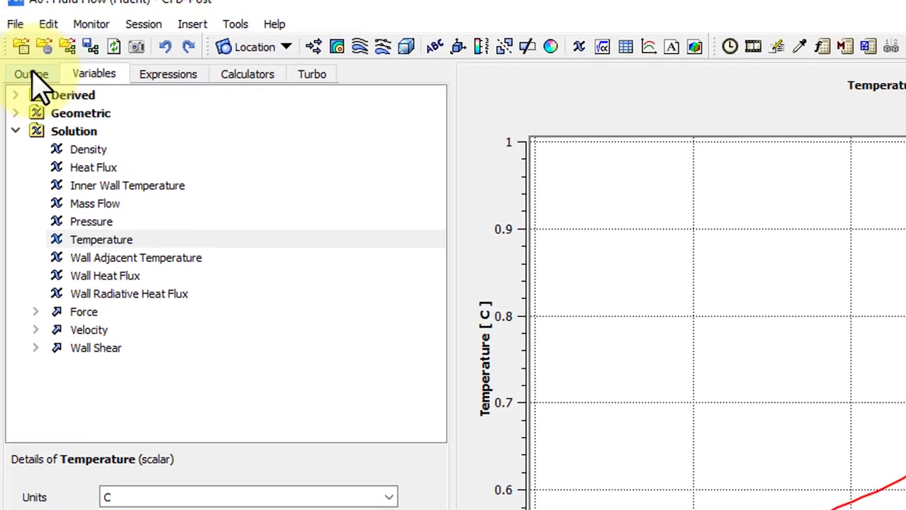
pyautogui.click(31, 72)
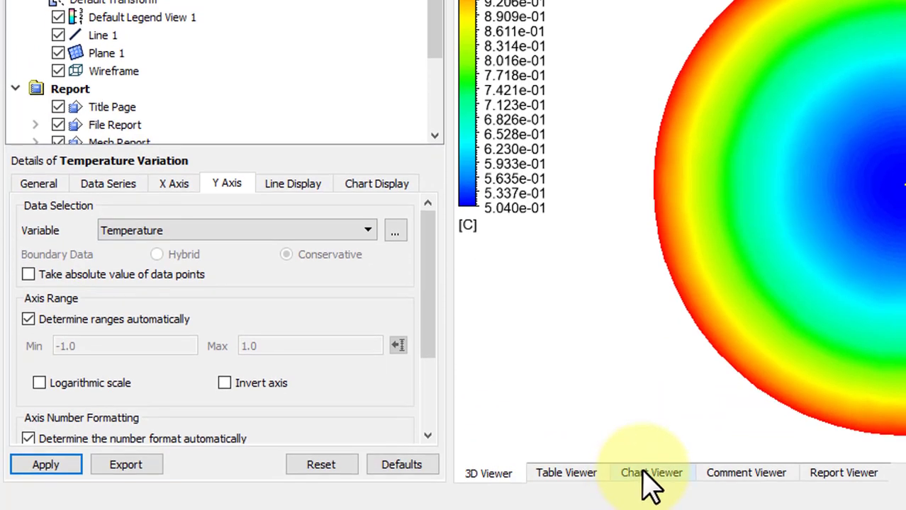
pyautogui.click(651, 475)
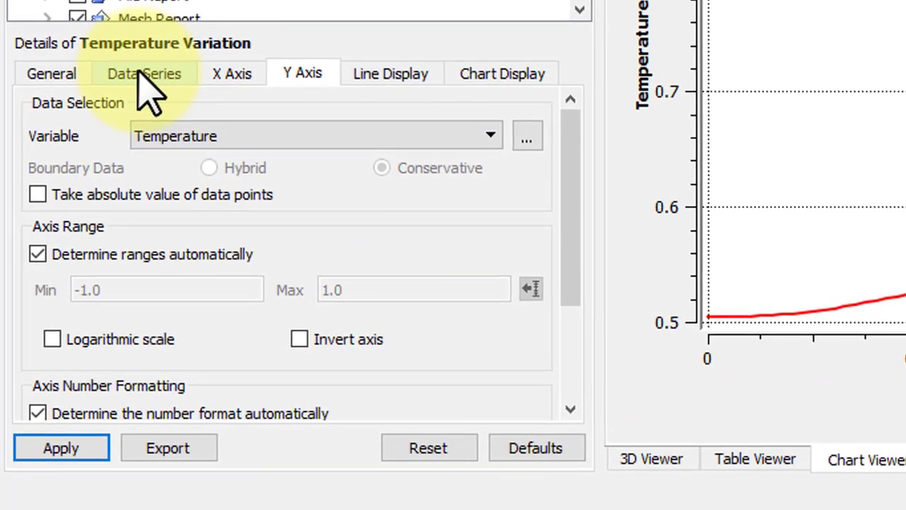
# Add a second data series named 'Analytical' with File as its data source
pyautogui.click(141, 73)
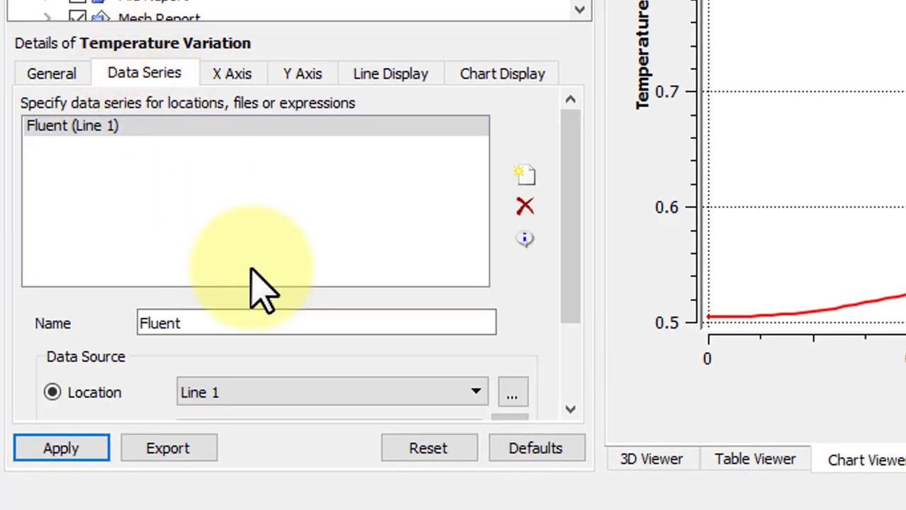
pyautogui.click(526, 175)
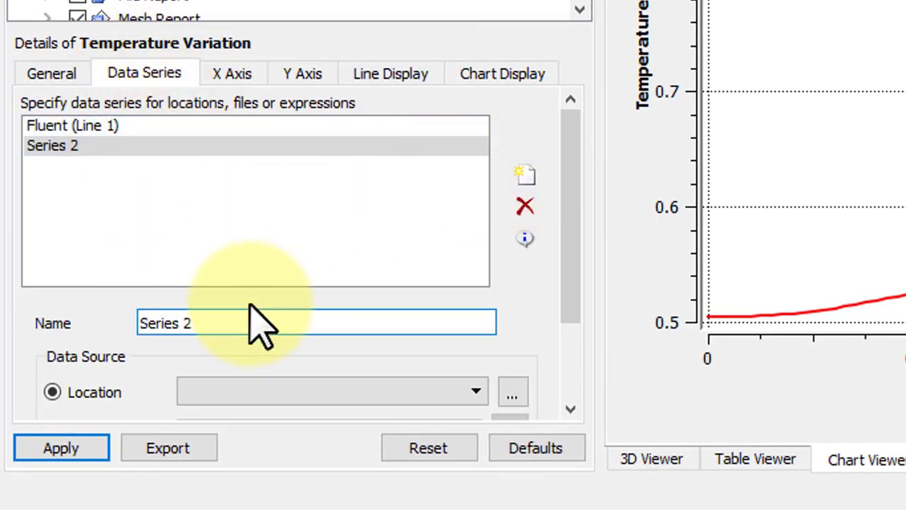
pyautogui.moveTo(258, 323); pyautogui.dragTo(131, 330)
pyautogui.write('Analytical')
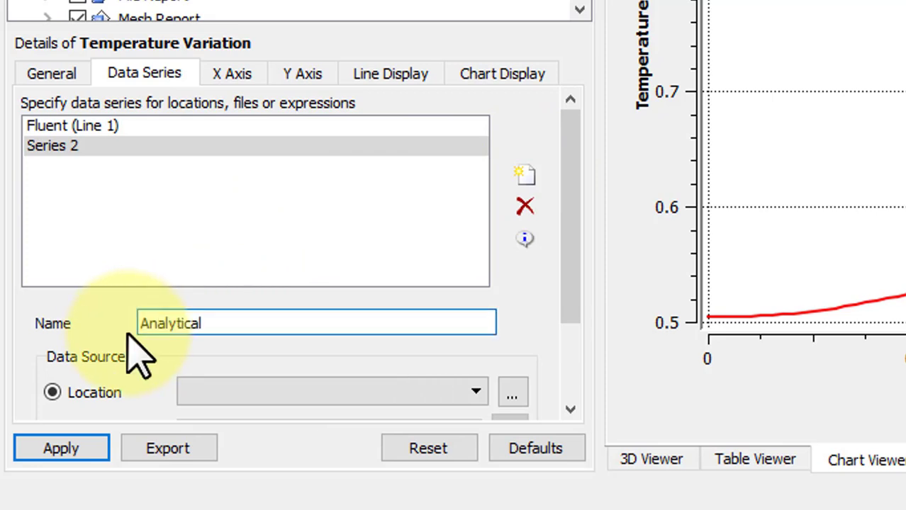
pyautogui.press('Tab')
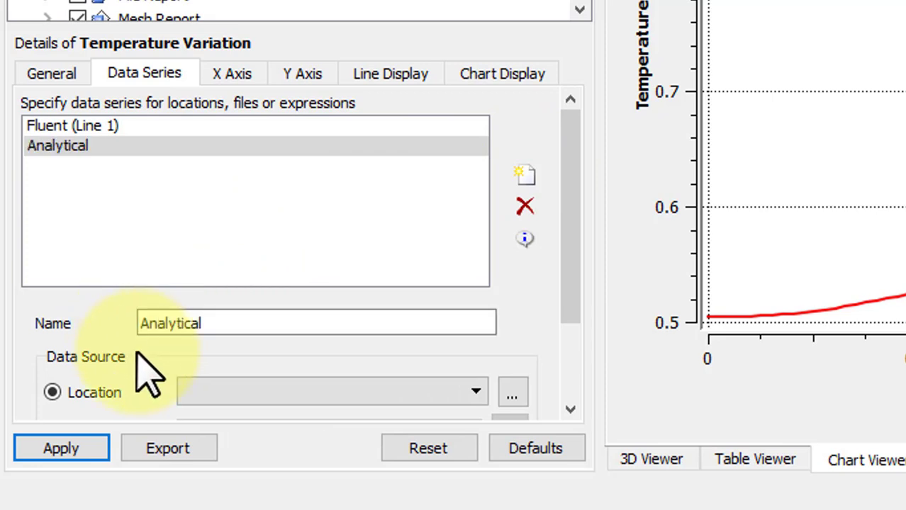
pyautogui.scroll(-1, 145, 365)
pyautogui.click(53, 352)
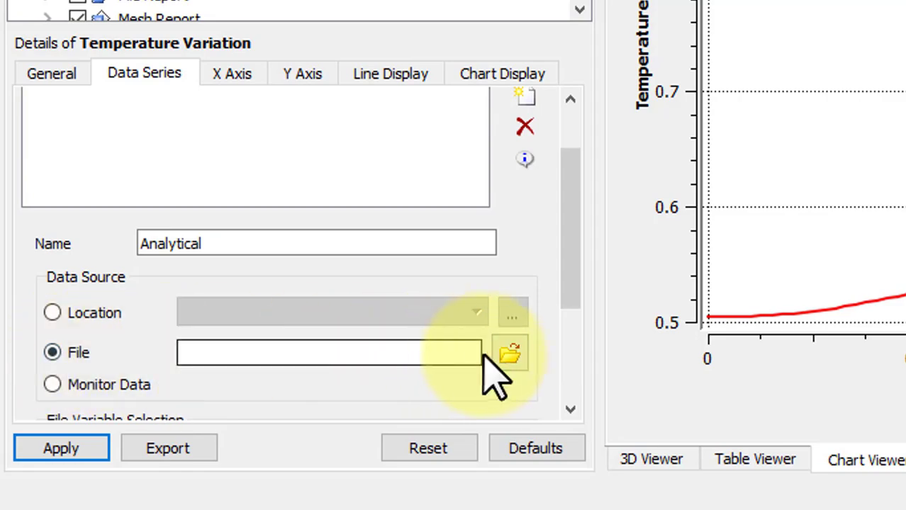
pyautogui.click(507, 353)
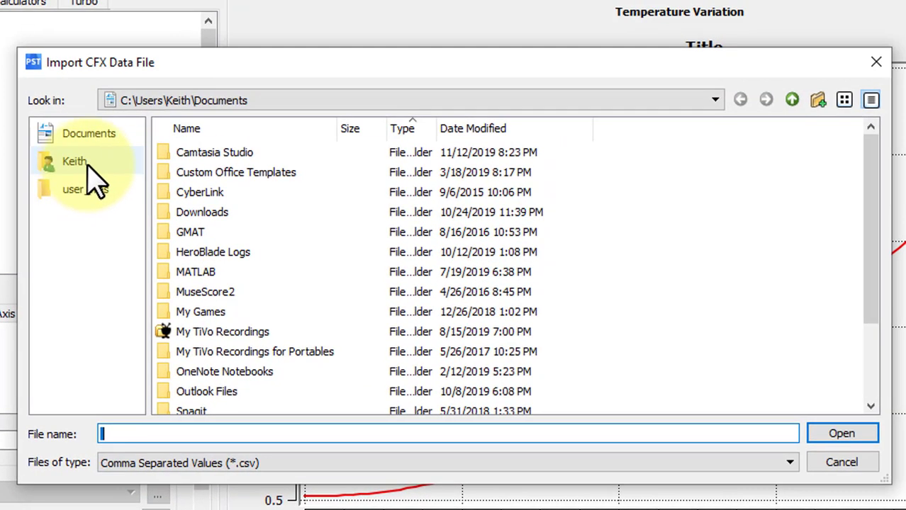
# Load 'Analytical alpha = 0.5.csv' from the Downloads folder into the Analytical series
pyautogui.click(75, 161)
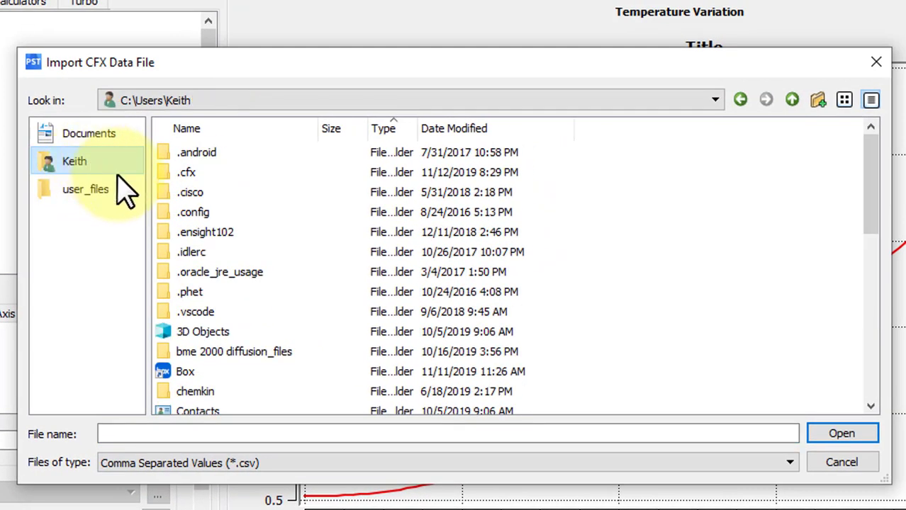
pyautogui.scroll(-1, 226, 376)
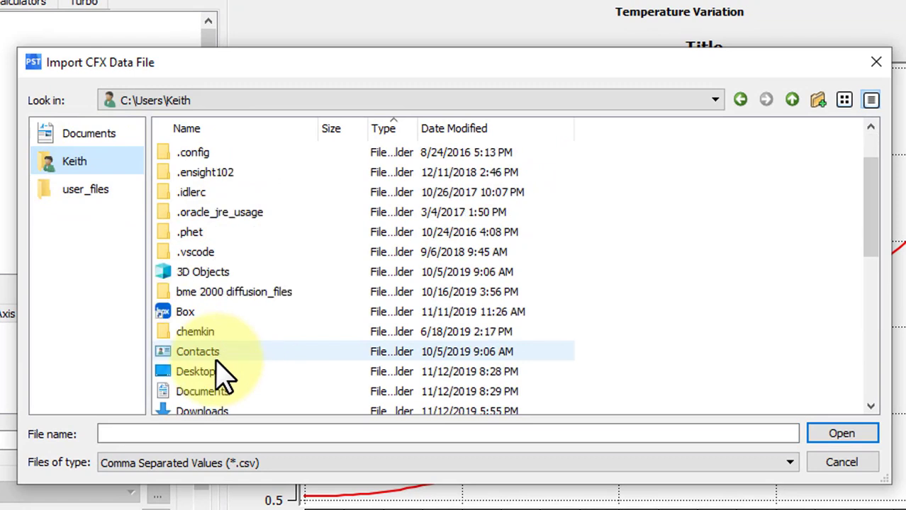
pyautogui.doubleClick(216, 406)
pyautogui.click(238, 172)
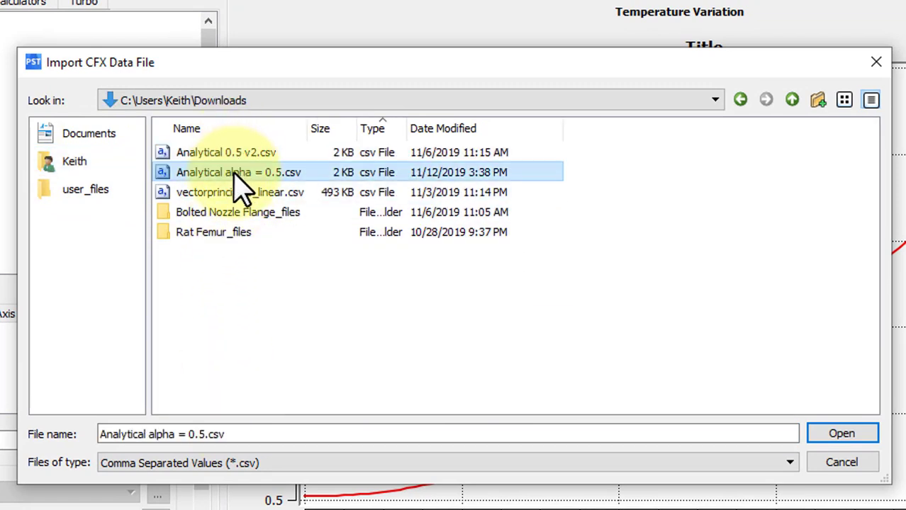
pyautogui.click(826, 434)
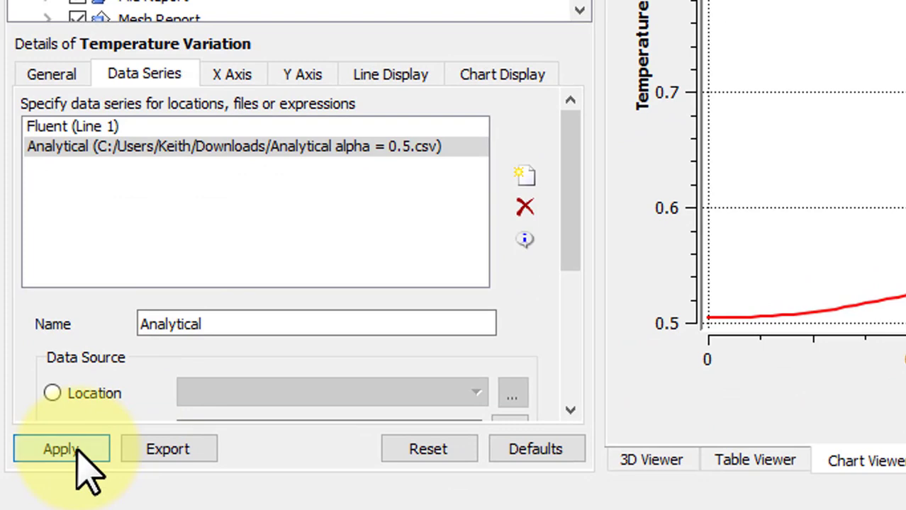
# Apply the Data Series so the blue Analytical curve overlays the red Fluent curve
pyautogui.click(78, 448)
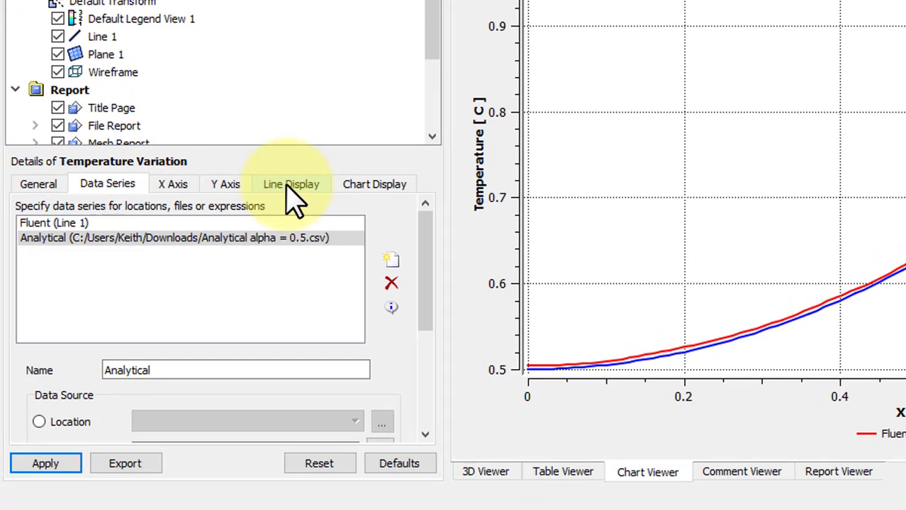
# Set the chart title font to Tahoma 20 bold and the axis titles to 18 bold
pyautogui.click(292, 186)
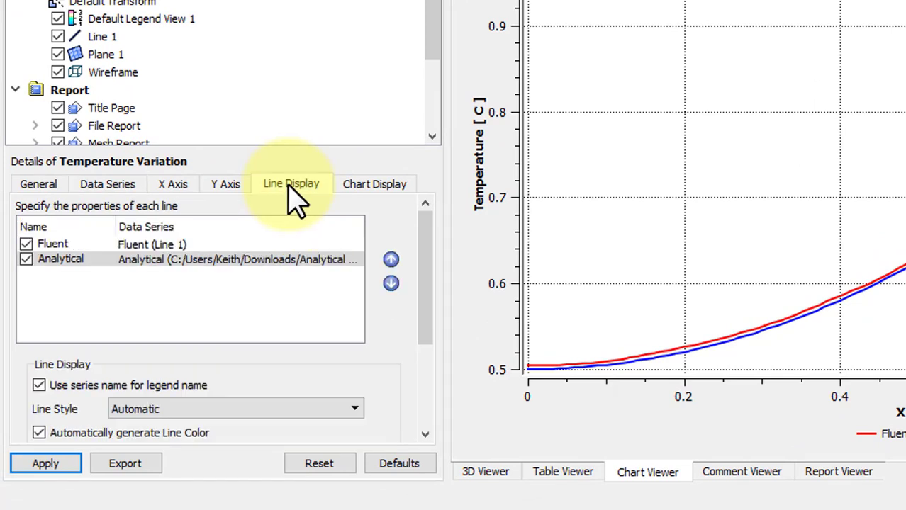
pyautogui.click(374, 185)
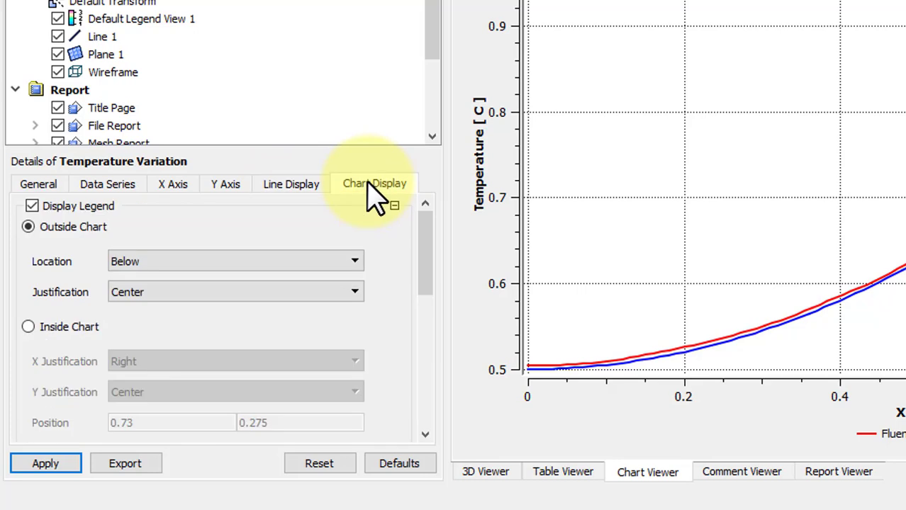
pyautogui.moveTo(429, 241); pyautogui.dragTo(430, 380)
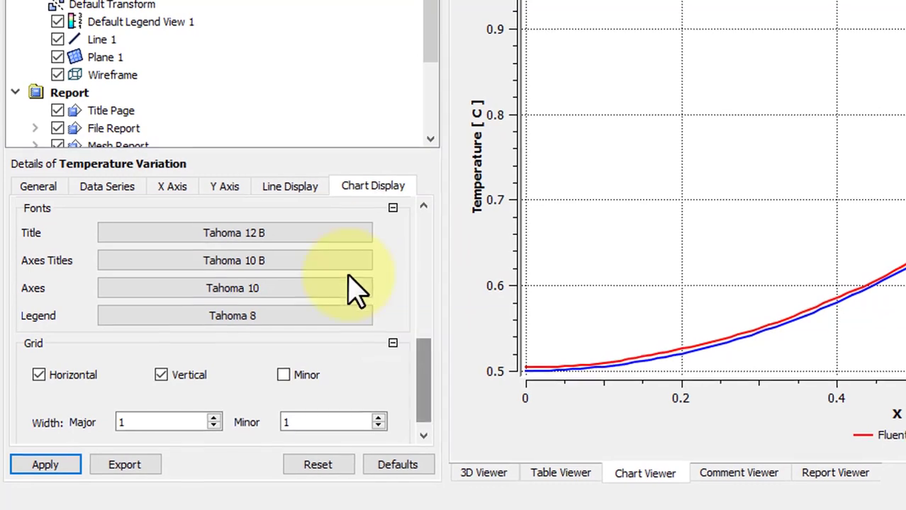
pyautogui.click(331, 222)
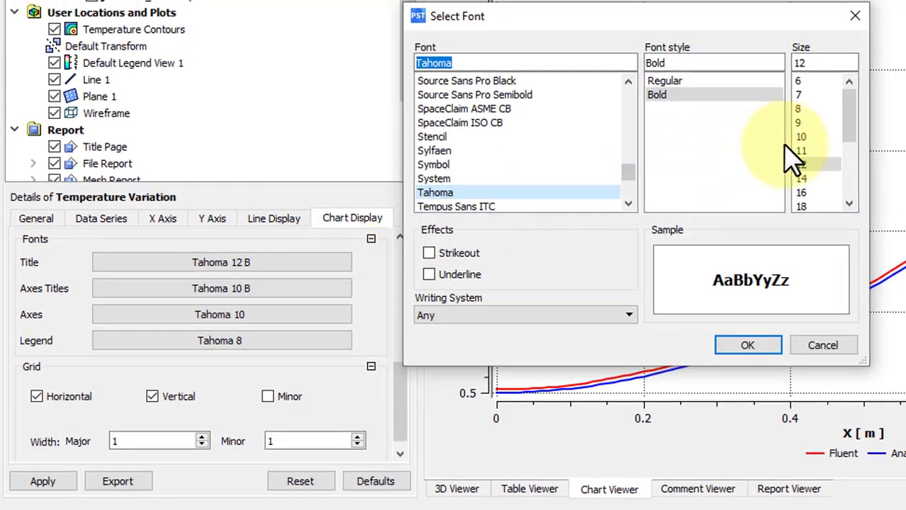
pyautogui.scroll(-1, 822, 198)
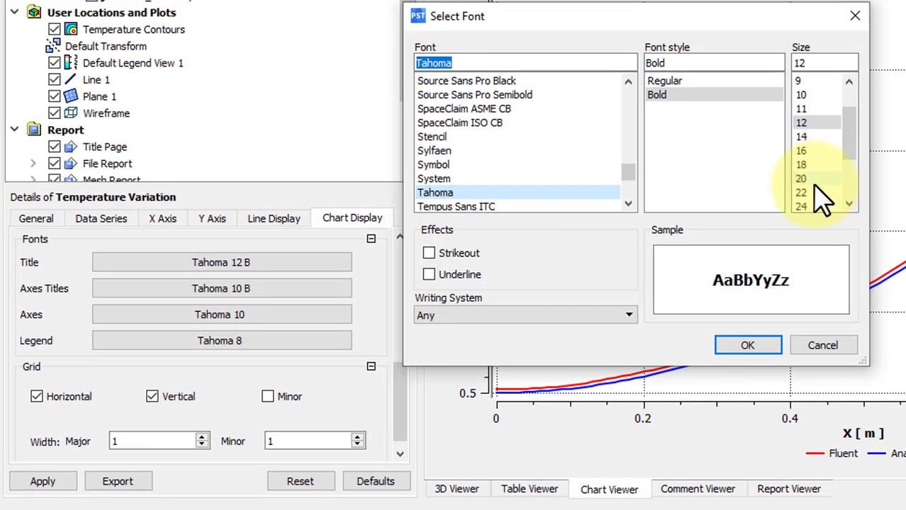
pyautogui.click(814, 180)
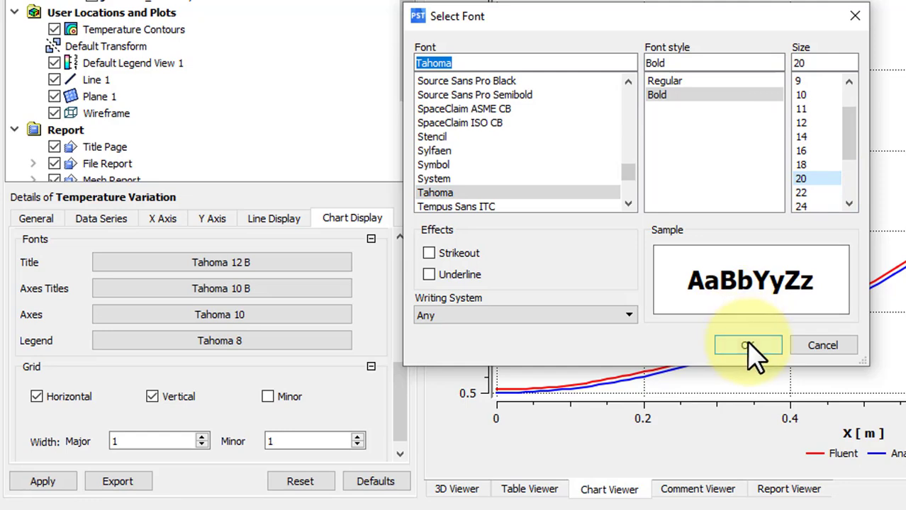
pyautogui.click(748, 345)
pyautogui.click(301, 289)
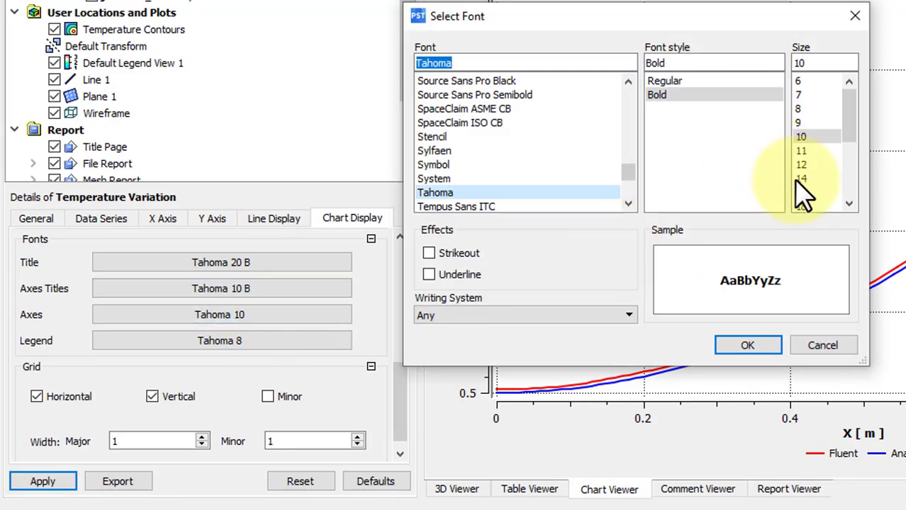
pyautogui.scroll(-1, 804, 195)
pyautogui.click(807, 206)
pyautogui.click(745, 347)
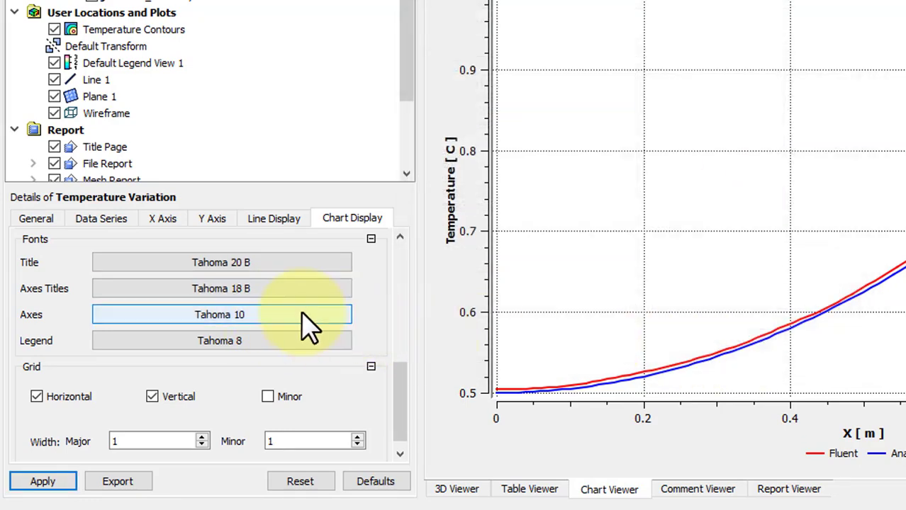
# Set the axis label font size to 14 and the legend font size to 20
pyautogui.click(310, 328)
pyautogui.click(812, 179)
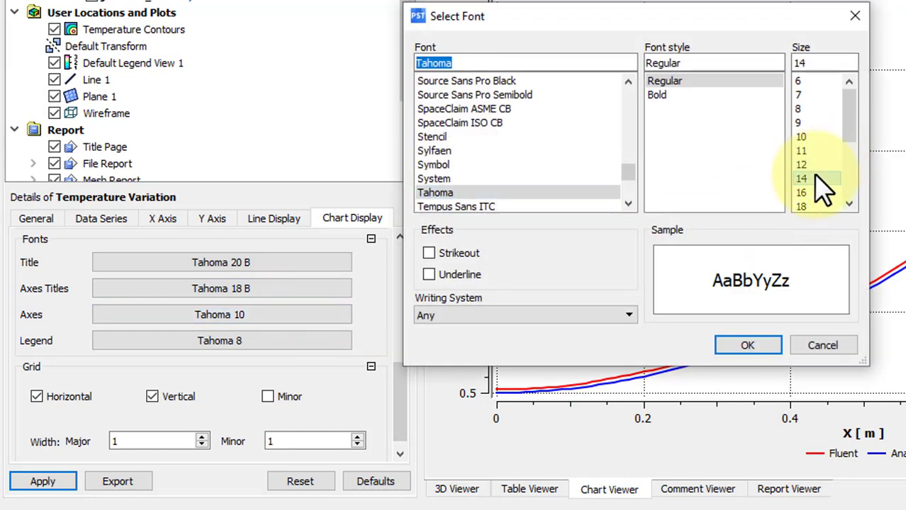
pyautogui.click(748, 346)
pyautogui.click(339, 341)
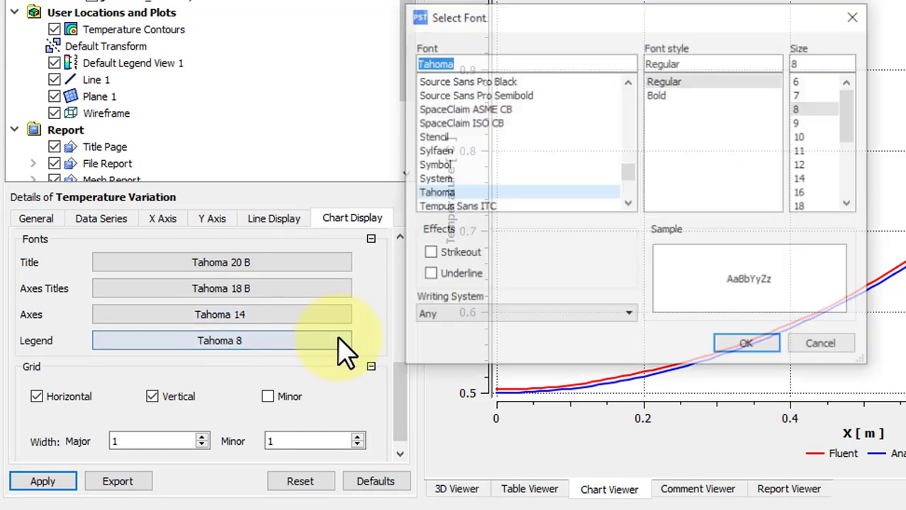
pyautogui.click(818, 181)
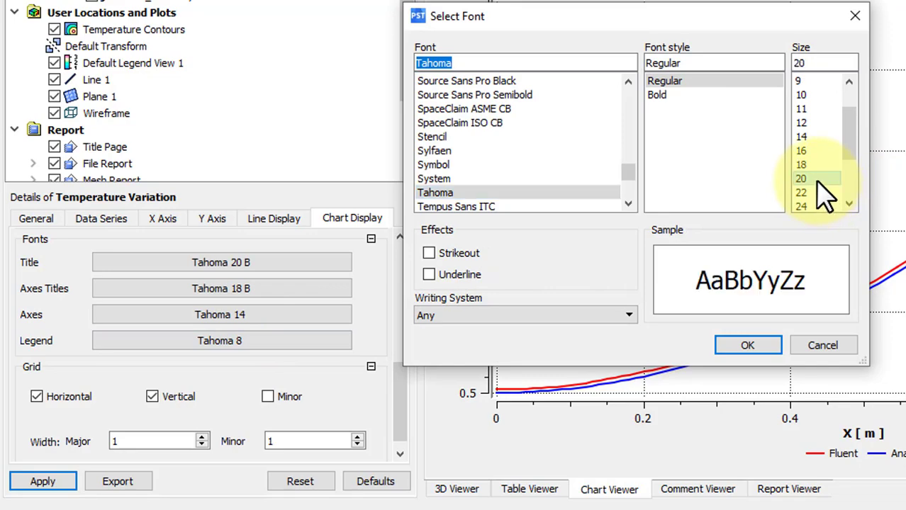
pyautogui.click(750, 347)
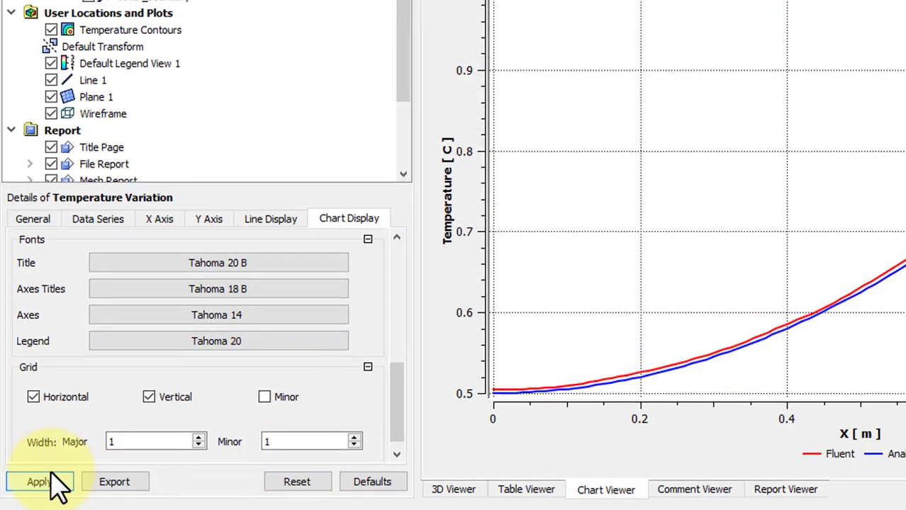